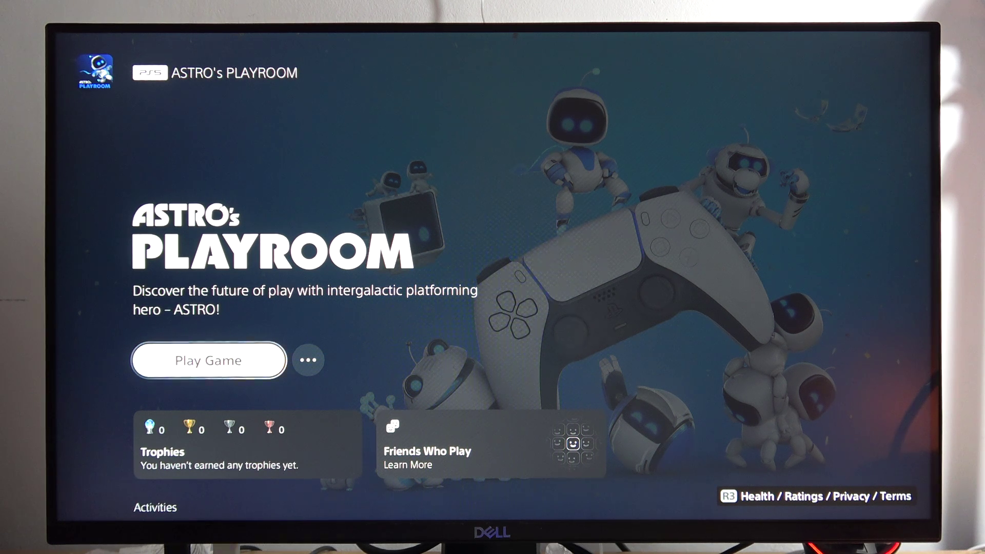
Step: Open Settings from the Astro's Playroom home screen and highlight the System section
key(Up)
key(Up)
key(Right)
key(Right)
key(Right)
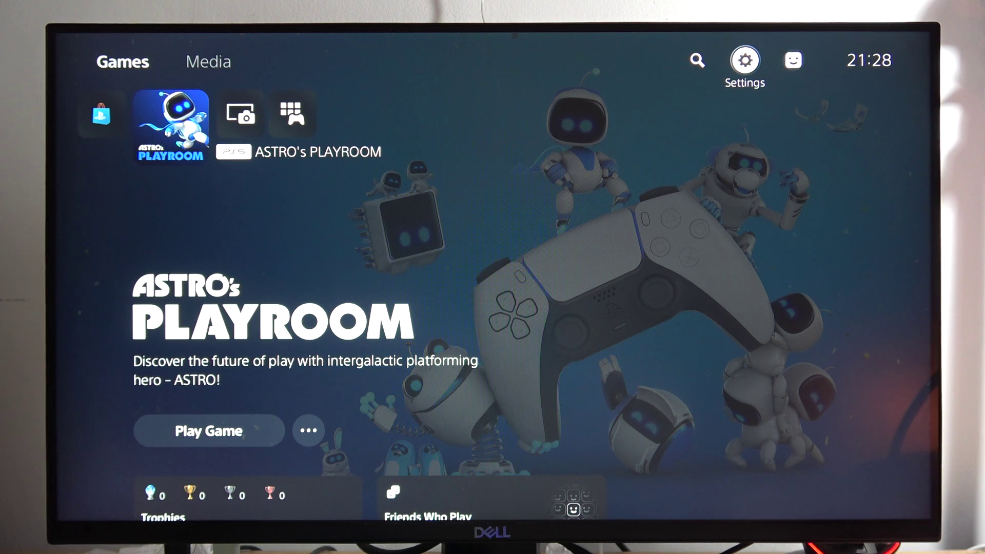
key(Return)
key(Return)
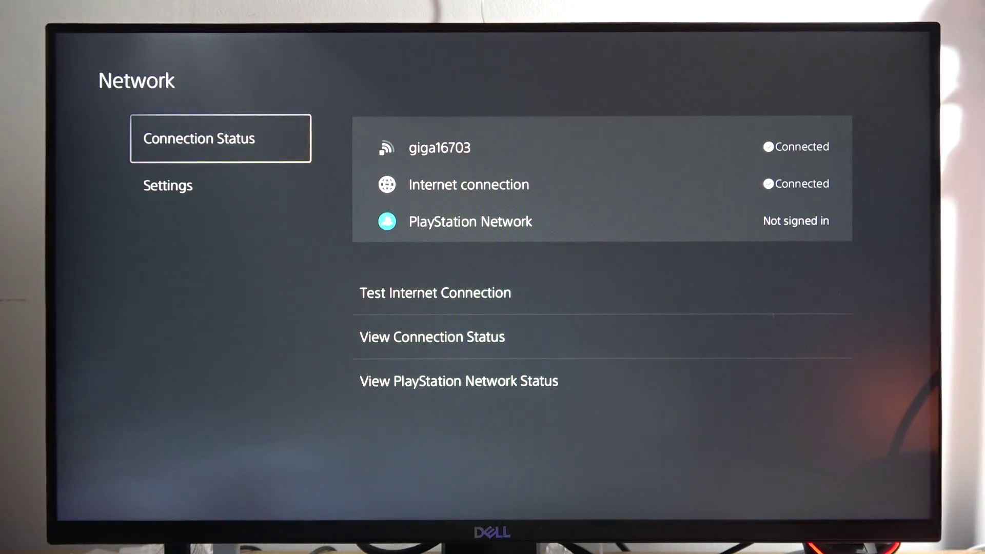
key(Escape)
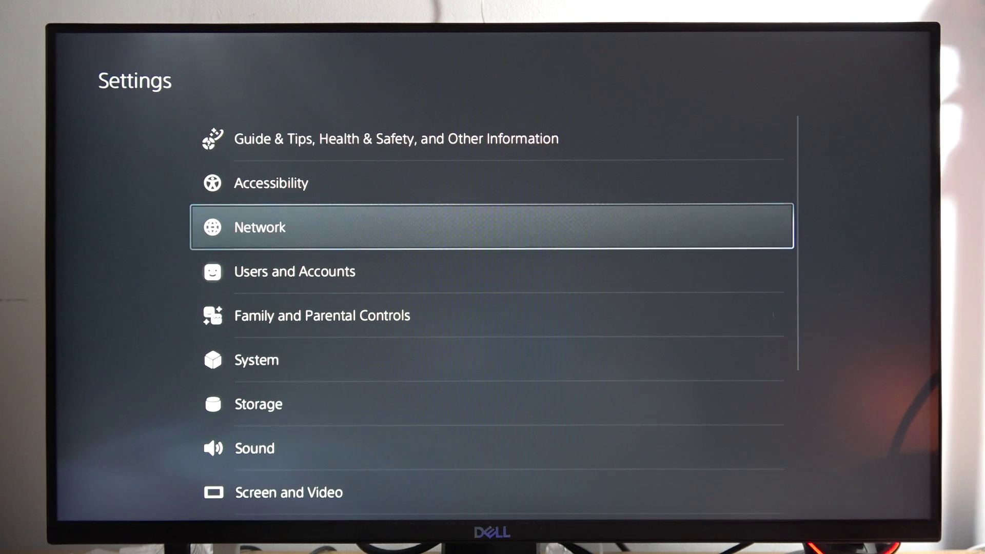
key(Down)
key(Down)
key(Down)
key(Down)
key(Up)
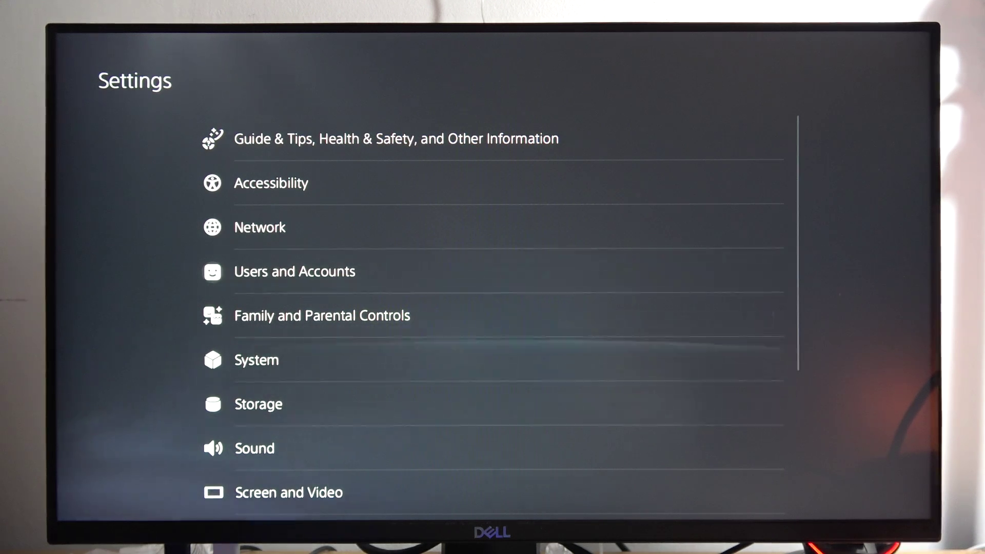
Step: Go to System > System Software Update and Settings and choose Update System Software
key(Return)
key(Right)
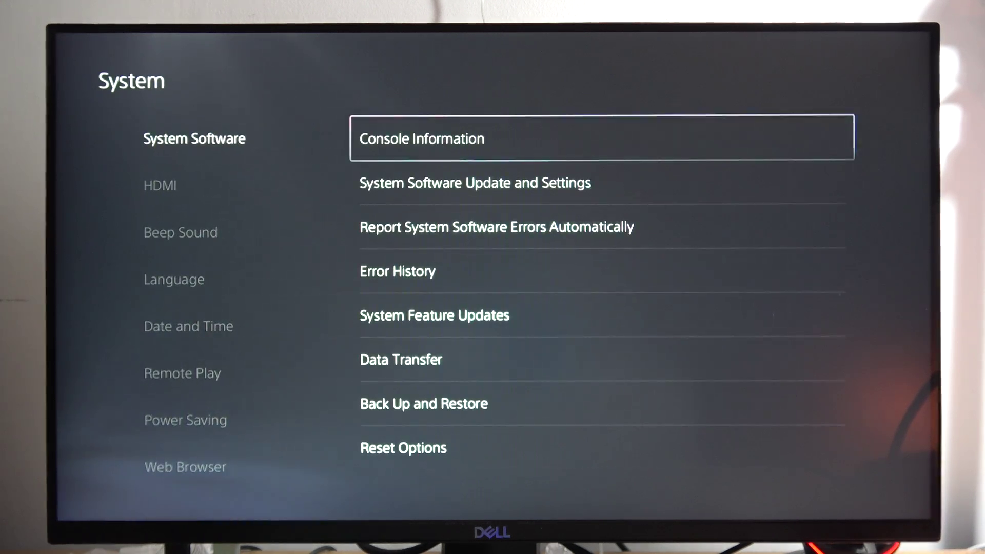
key(Down)
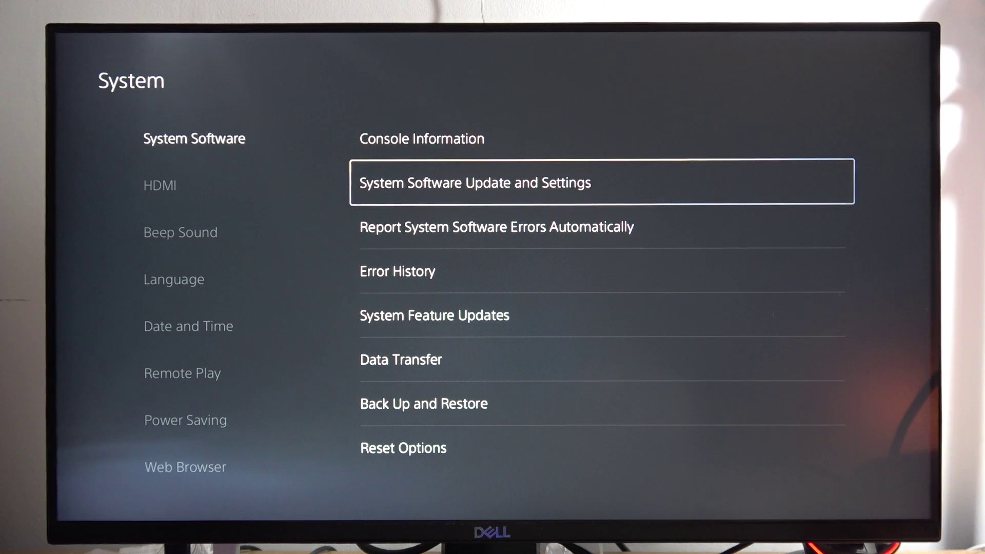
key(Return)
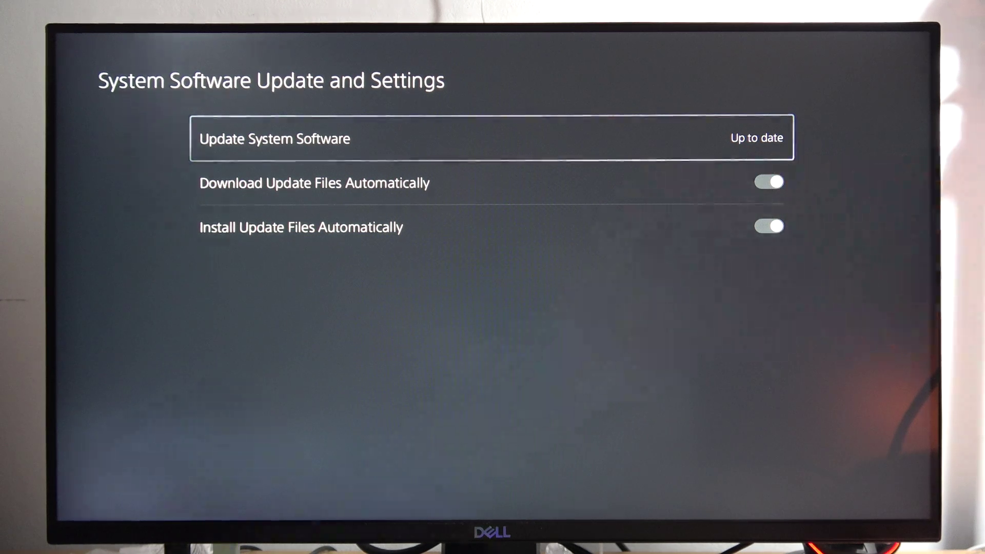
key(Return)
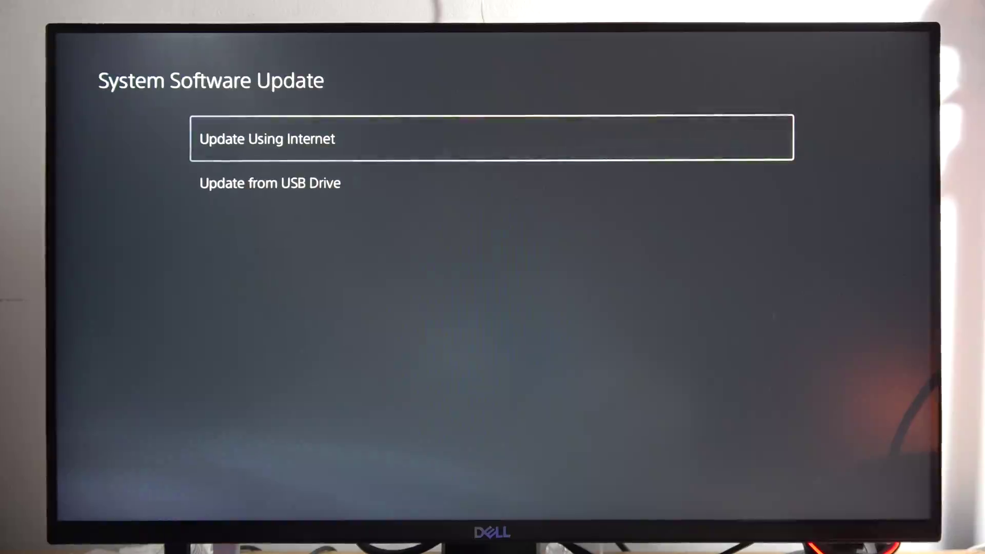
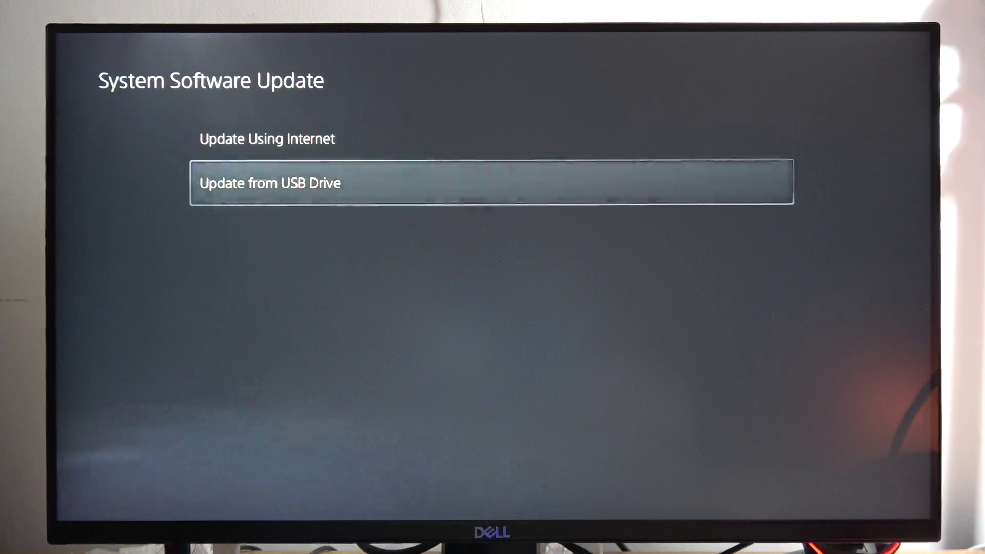
Step: Run Update Using Internet in System Software Update and confirm the latest version is installed
key(Up)
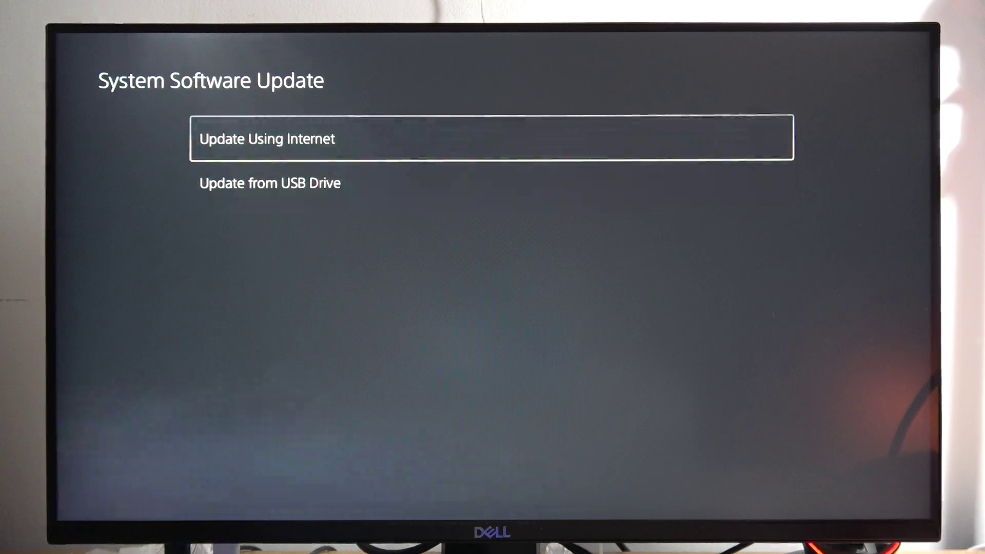
key(Return)
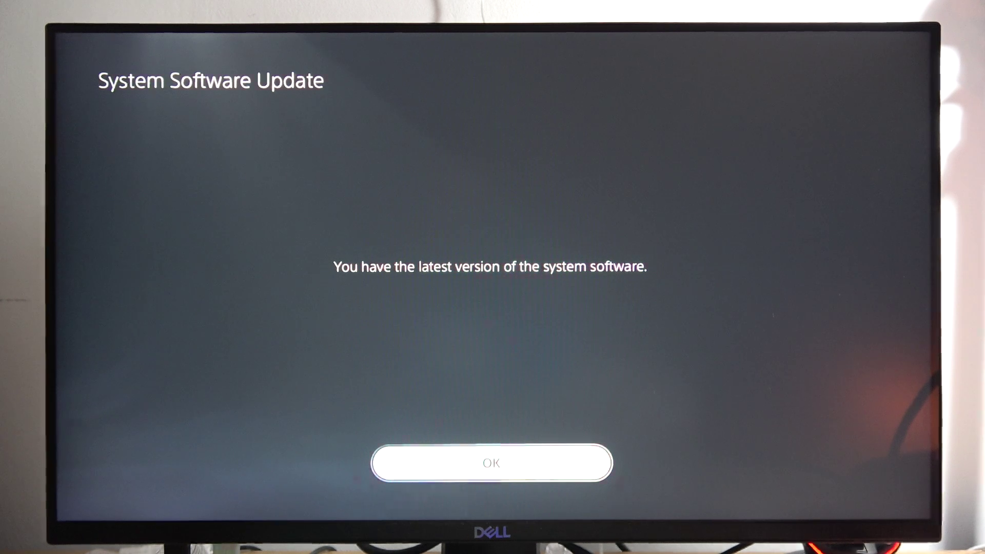